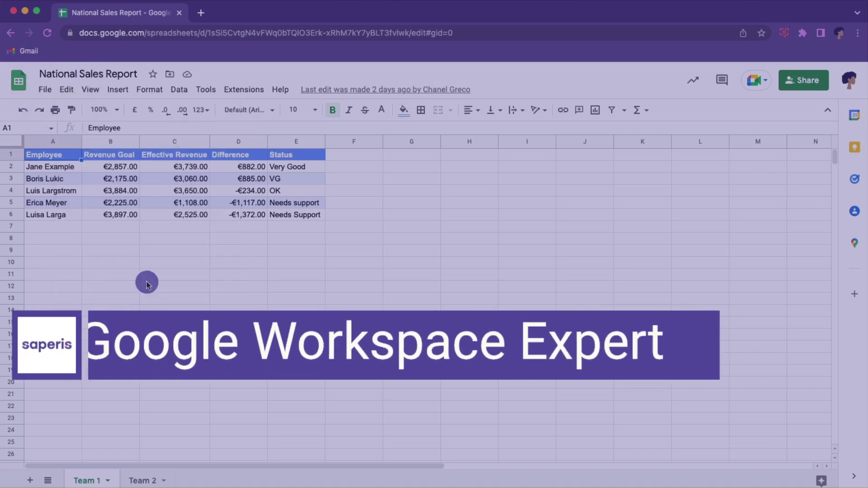
Step: Replace 'VG' with 'Very Good' across all sheets
text(VG)
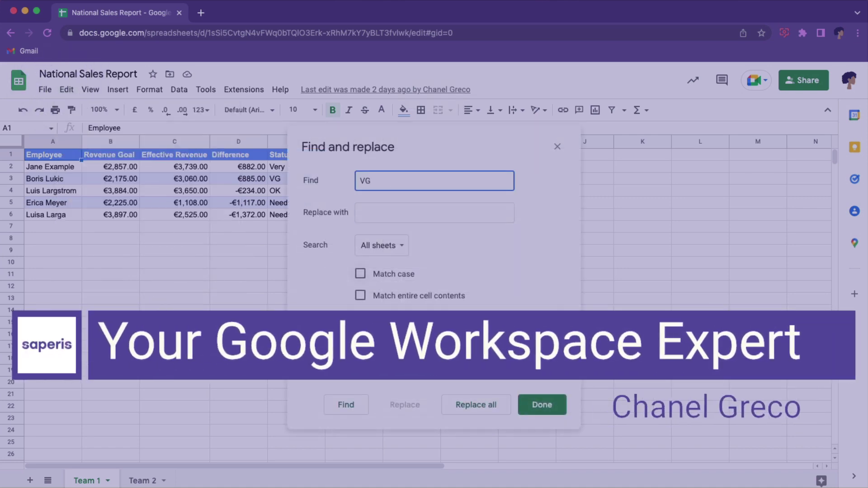
click(434, 213)
text(Very Good)
click(476, 404)
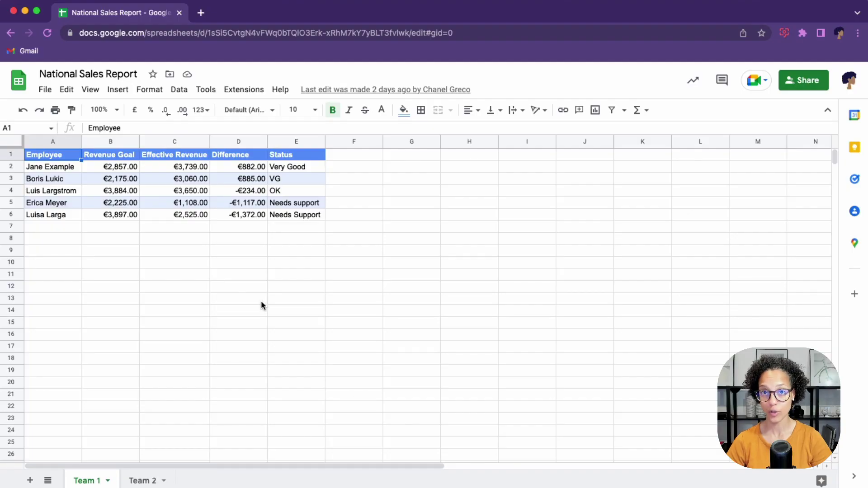
Step: Compare the Team 2 statuses with Team 1, then return to the Team 1 sheet
click(144, 480)
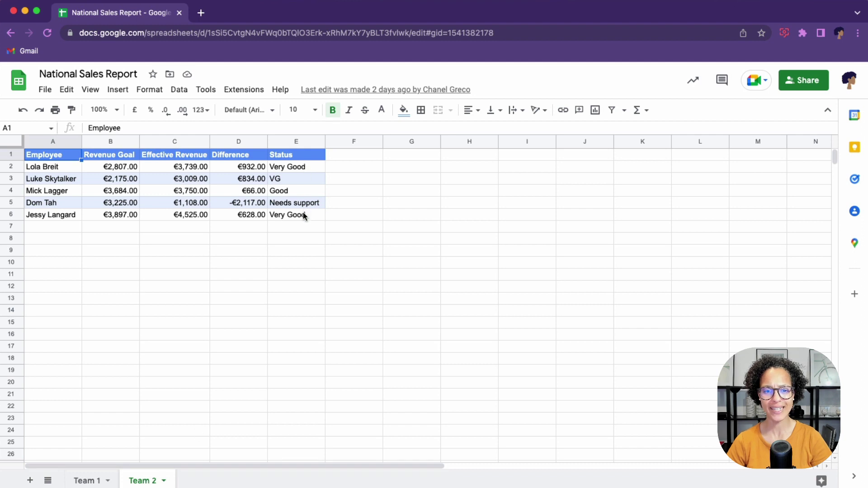
click(92, 480)
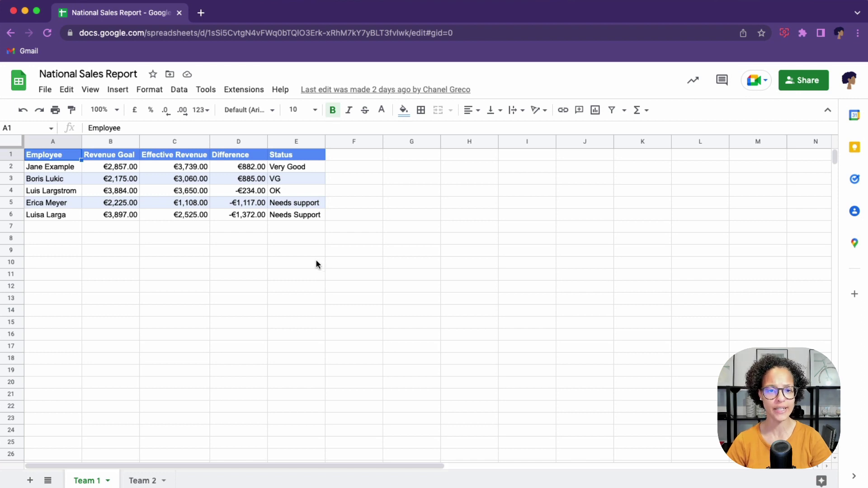
click(61, 89)
Step: Find 'VG', replace all with 'Very Good' on all sheets, and confirm
click(146, 285)
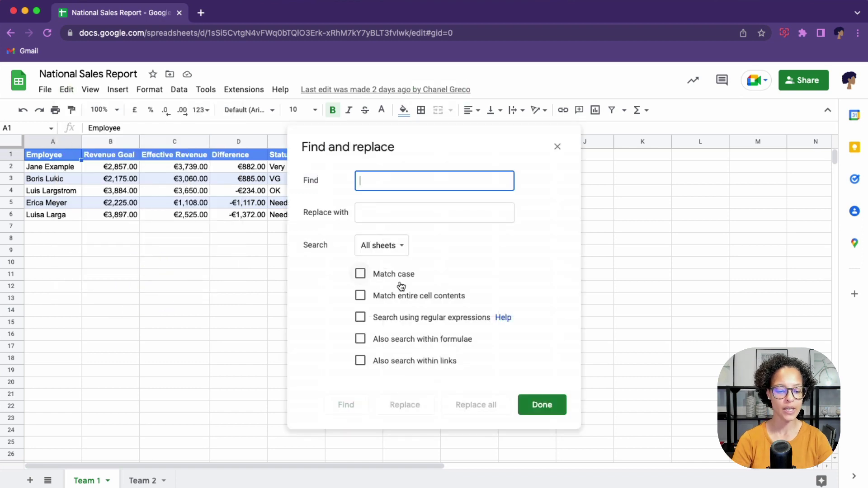
text(VG)
key(Tab)
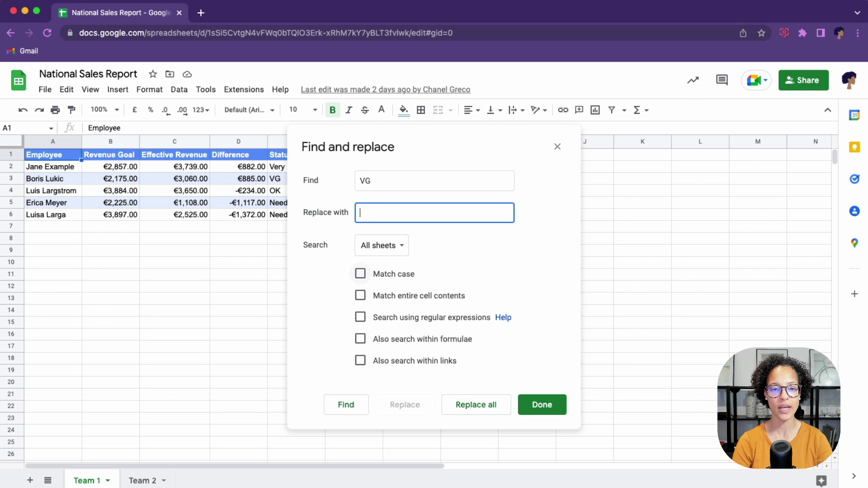
text(Very)
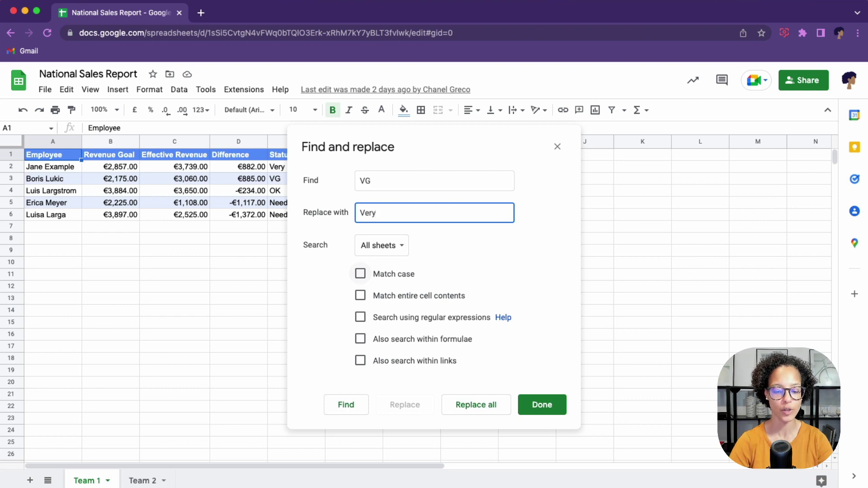
text( Good)
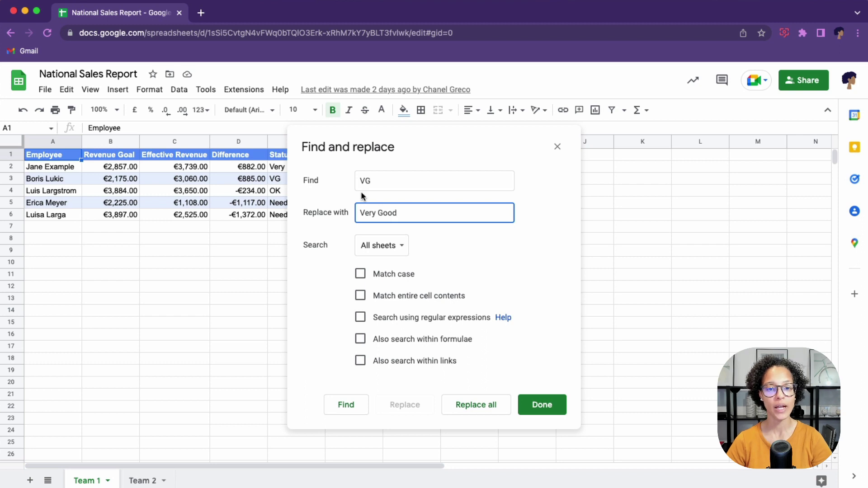
click(480, 407)
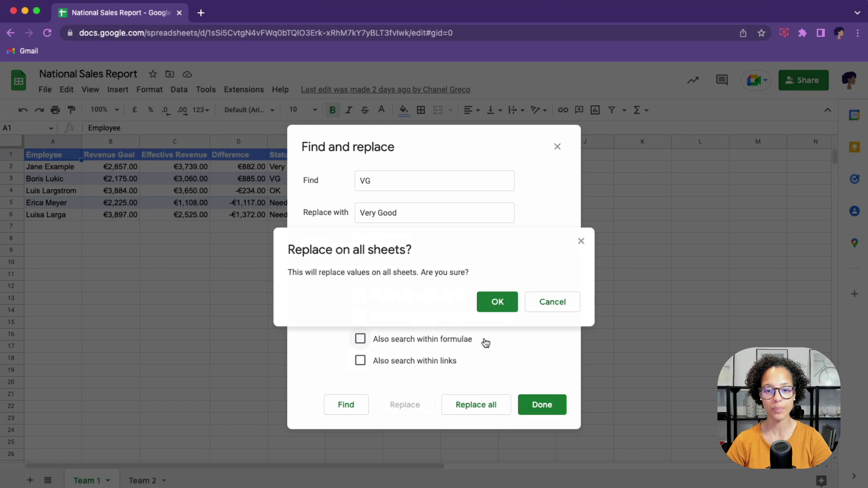
click(498, 302)
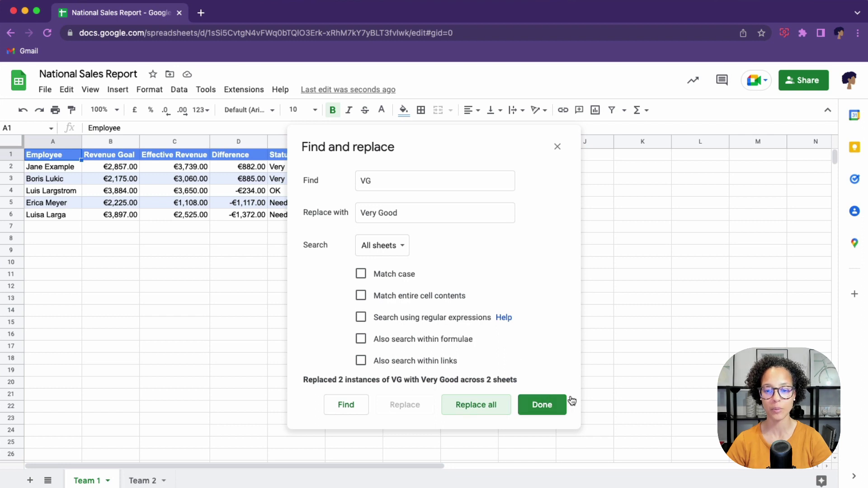
click(542, 404)
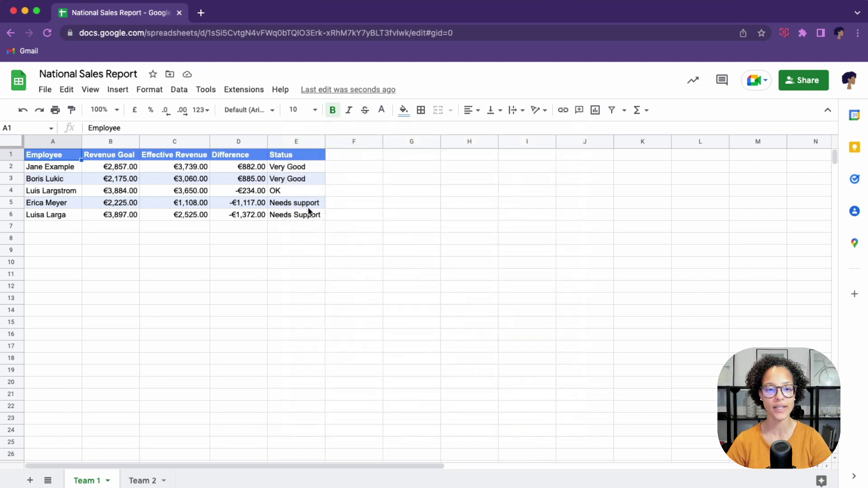
click(146, 479)
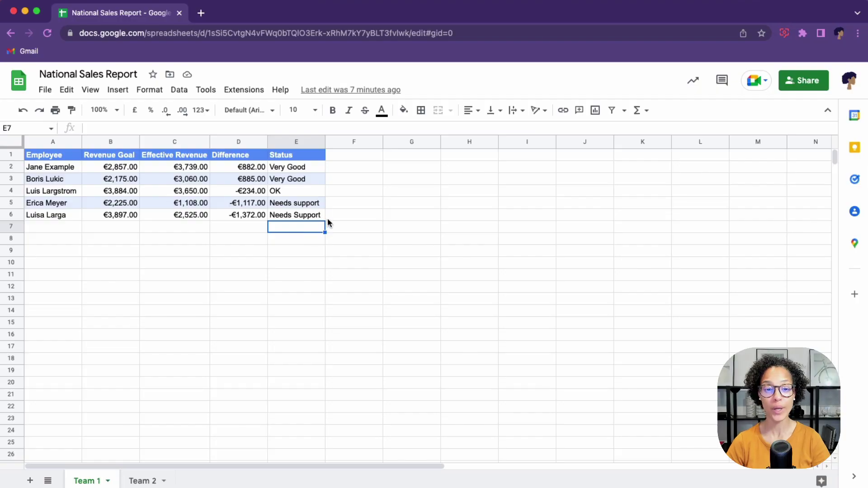
click(311, 202)
shift+click(313, 219)
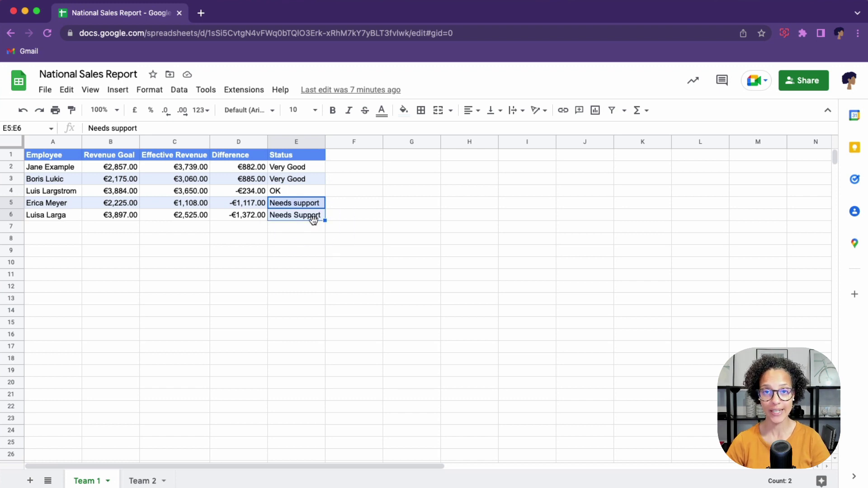
click(344, 171)
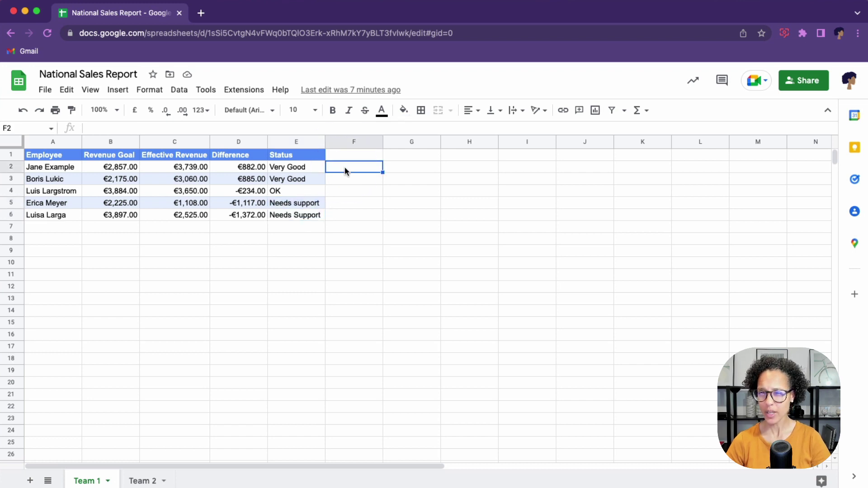
Step: Turn on Match case in Find and replace and enter 'Needs Support' as the search term
click(67, 90)
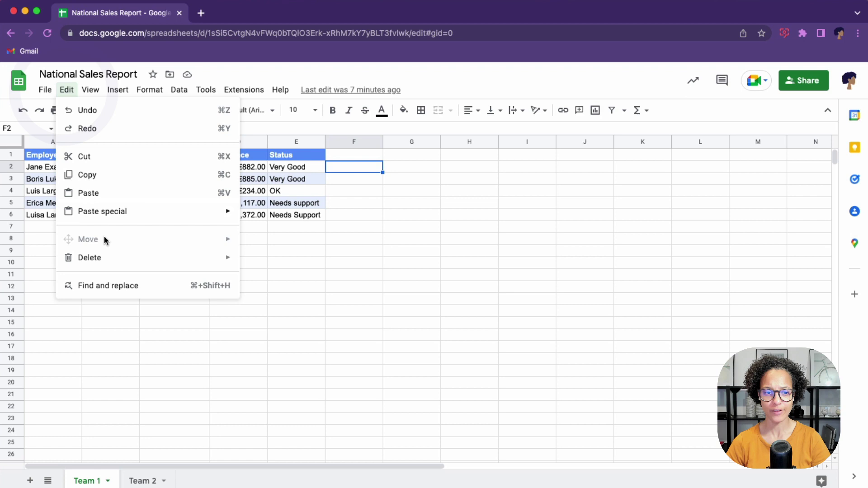
click(113, 285)
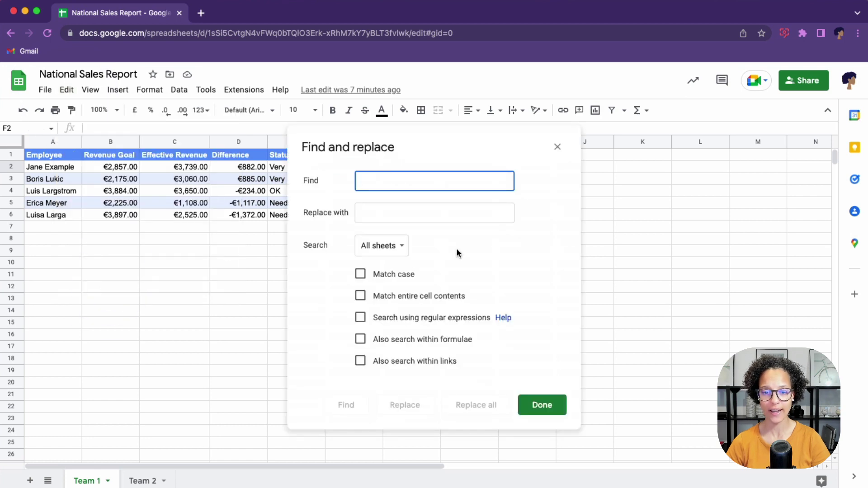
click(360, 275)
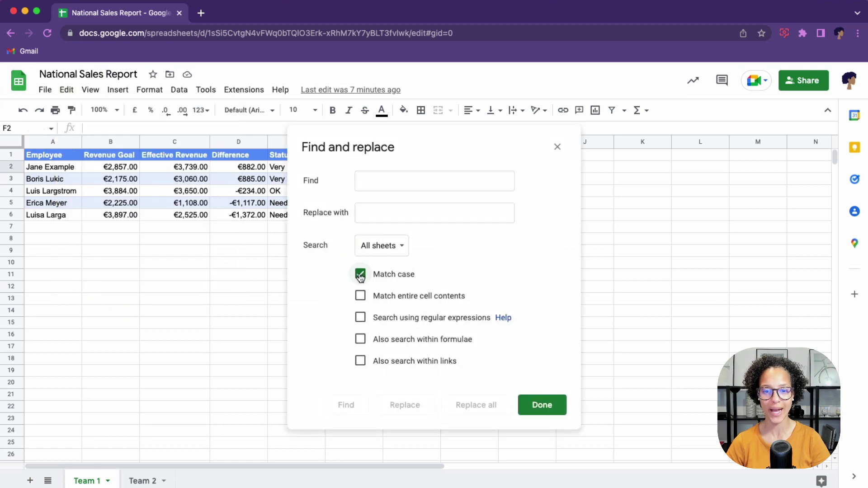
click(393, 182)
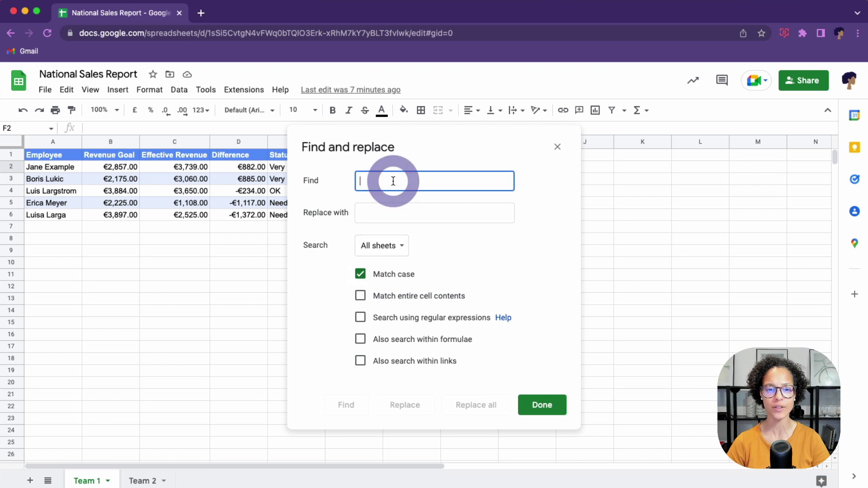
text(N)
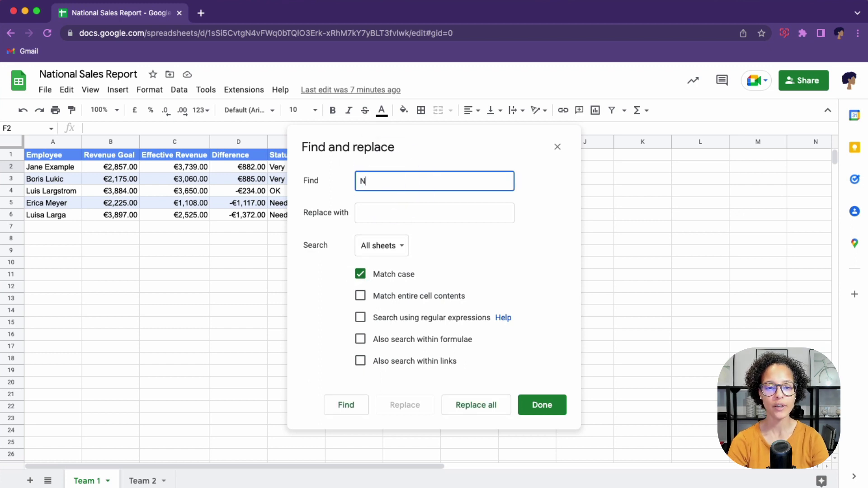
text(ees Suppor)
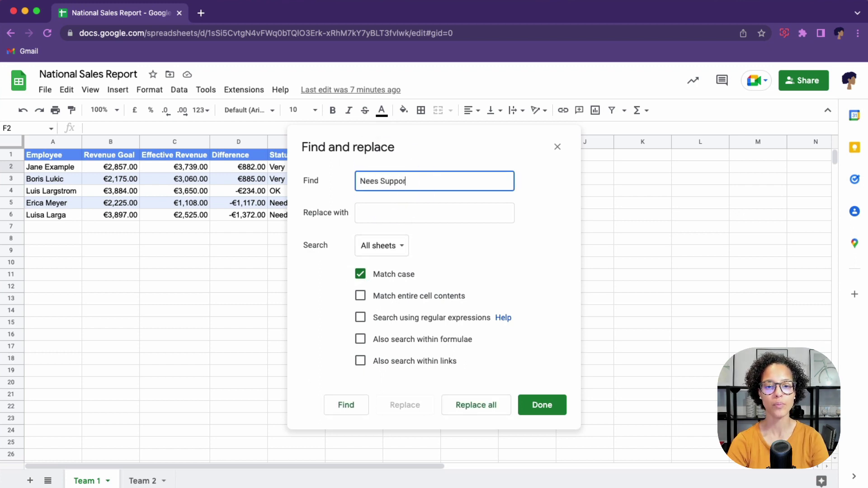
text(t)
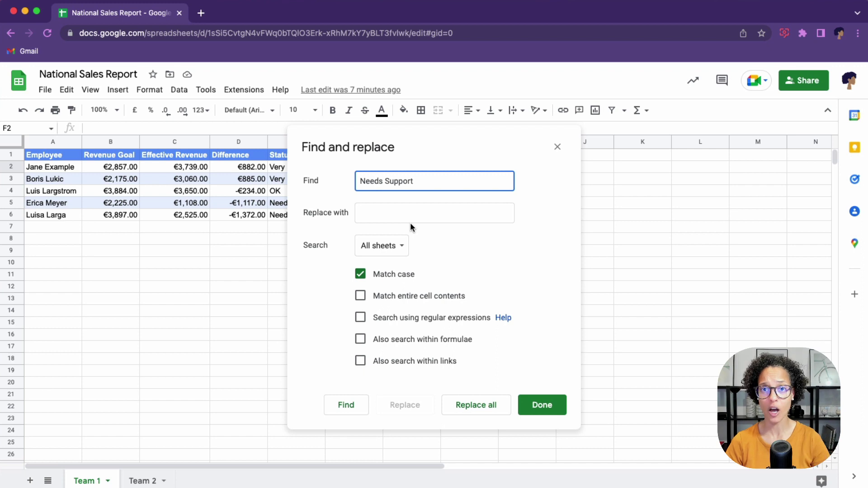
Step: Move the dialog off the Status column and find case-sensitive 'Needs Support' matches
drag(429, 133, 594, 141)
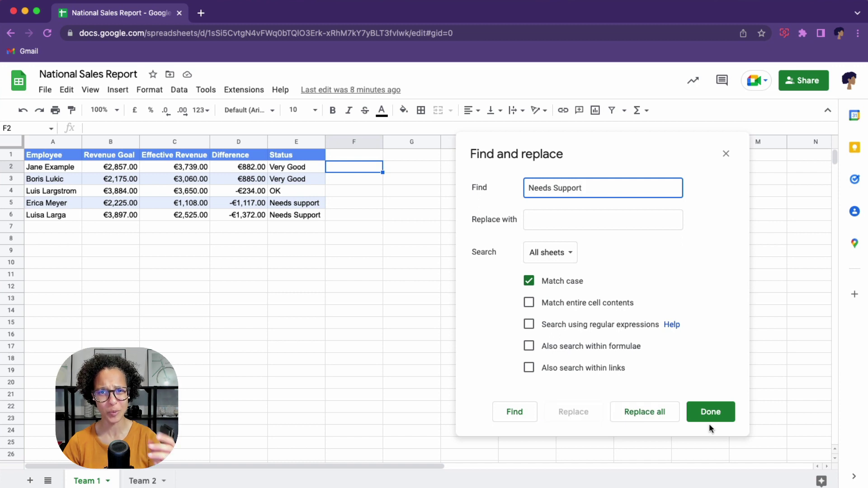
click(517, 414)
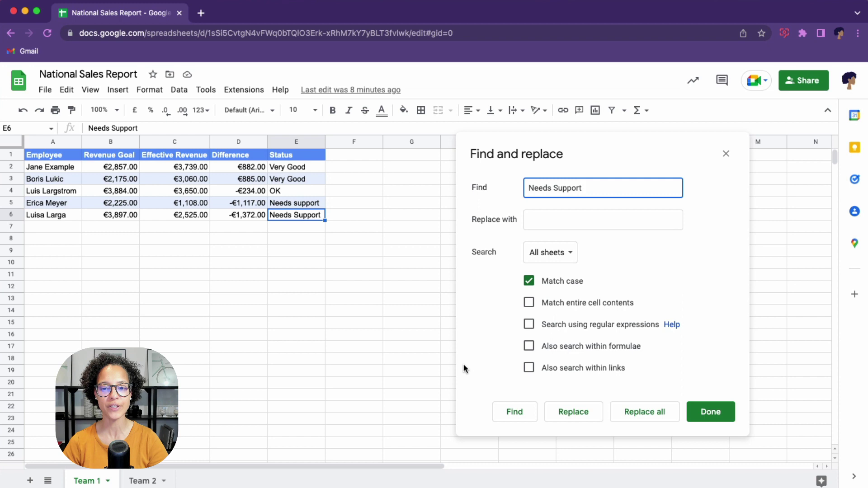
click(517, 413)
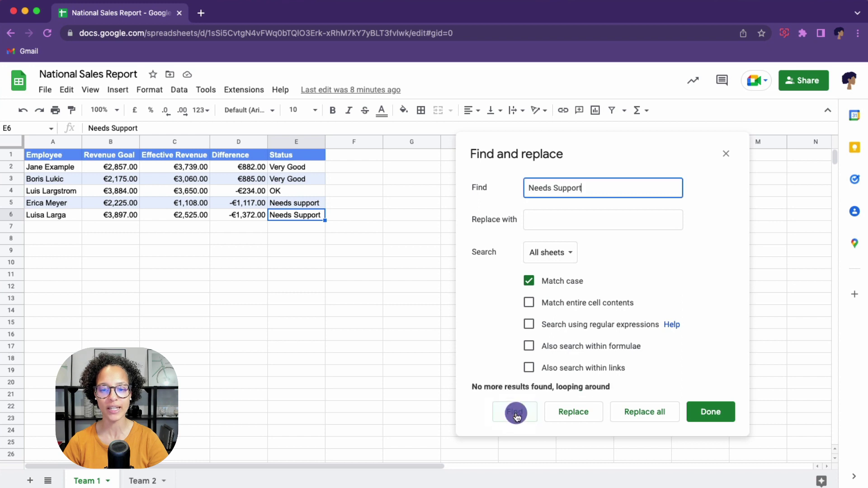
Step: Turn off Match case and cycle through the remaining 'Needs Support' matches
click(529, 281)
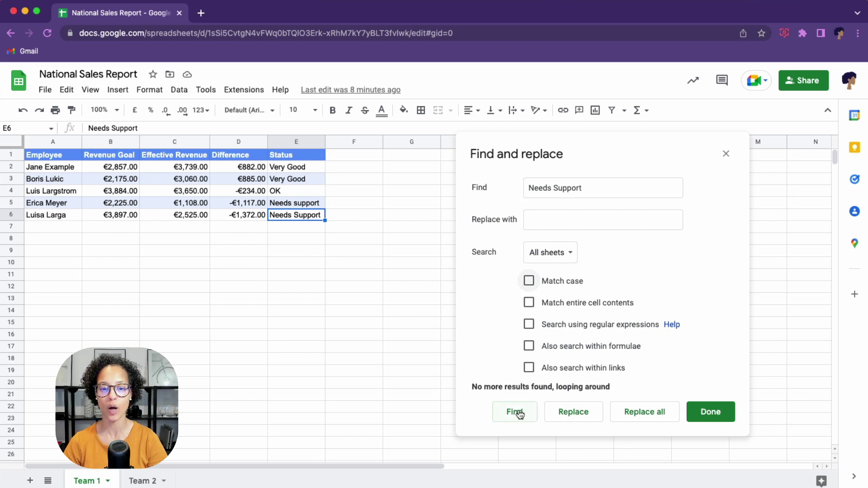
click(515, 412)
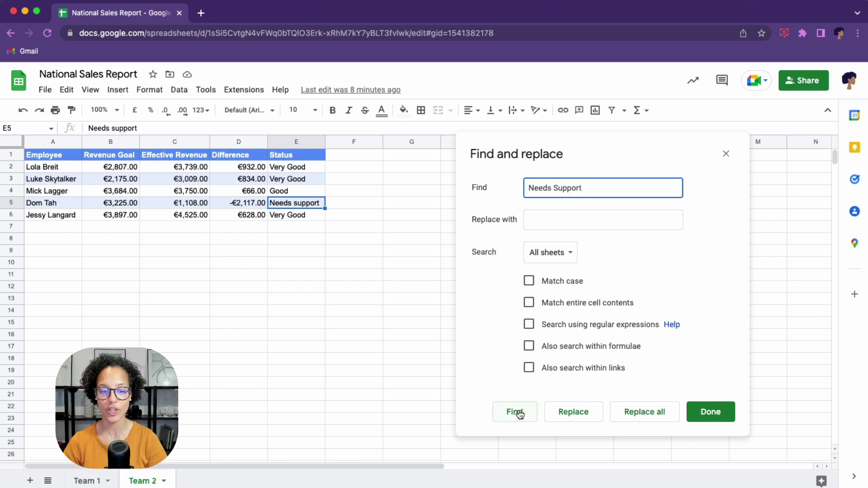
click(516, 411)
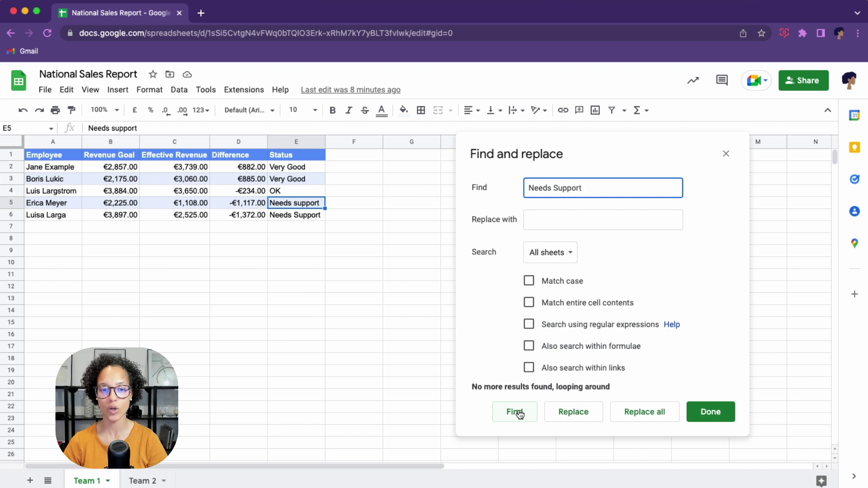
click(515, 412)
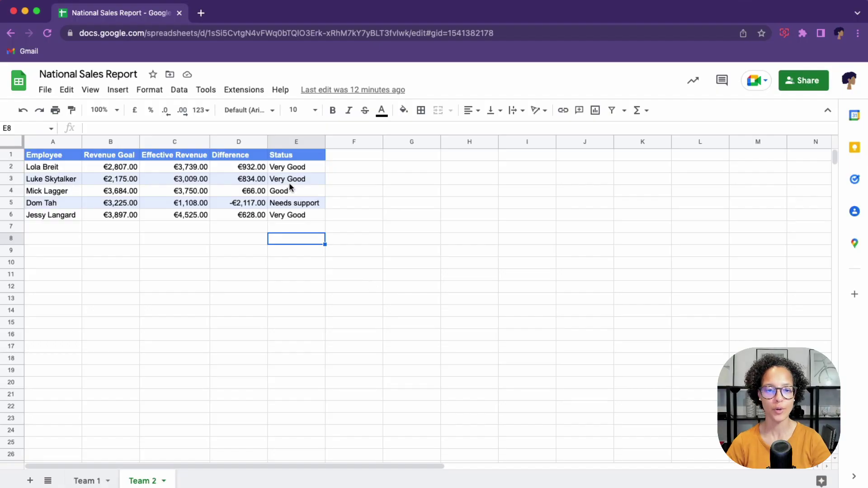
Step: Select Team 2 cells E3:E6 and limit Find and replace to that specific range
drag(289, 183, 290, 216)
click(66, 89)
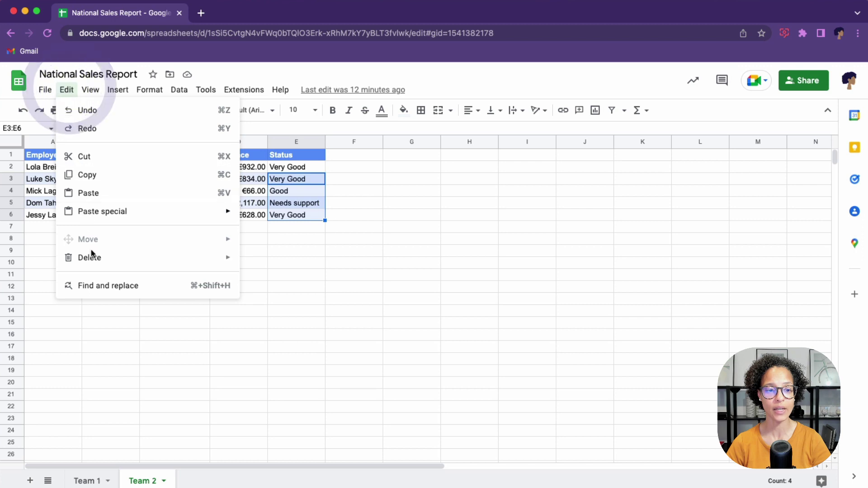
click(103, 285)
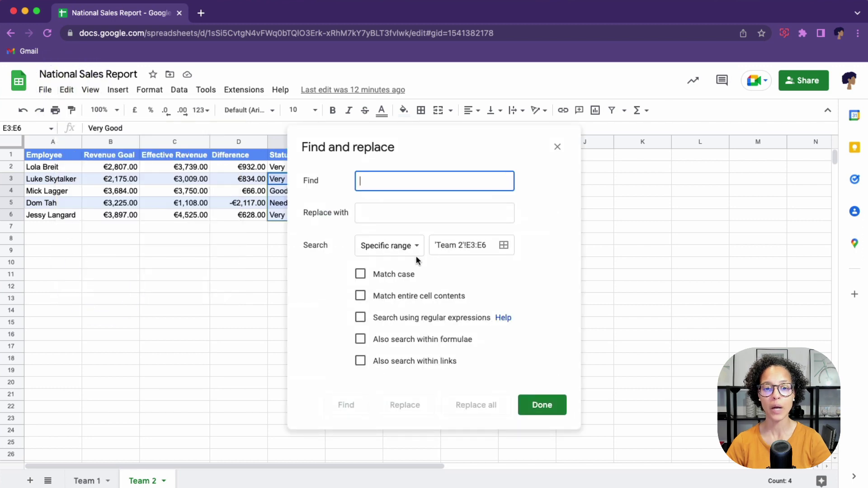
click(421, 243)
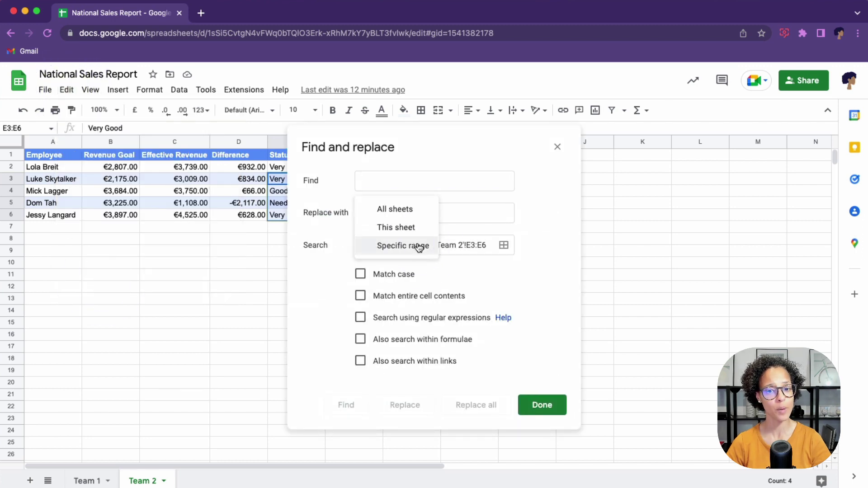
click(527, 248)
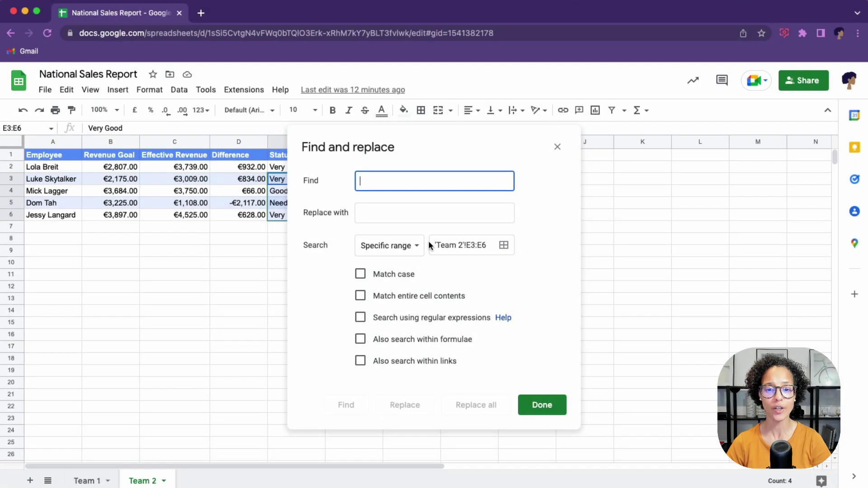
click(504, 245)
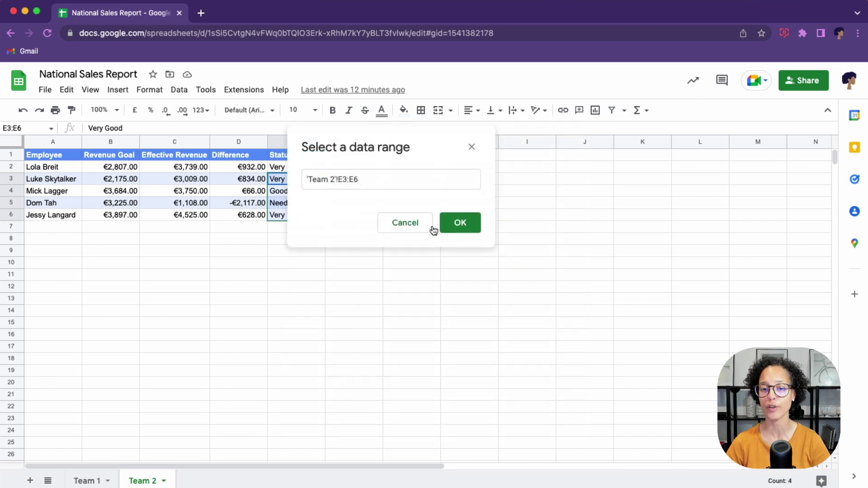
click(408, 223)
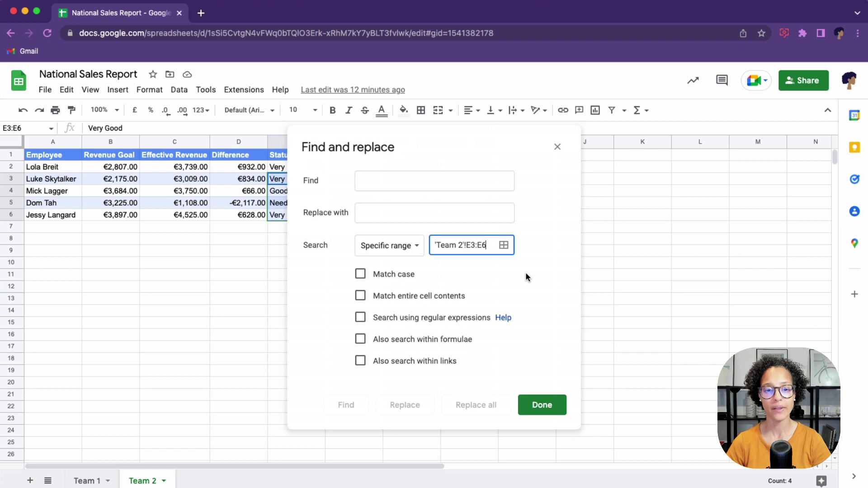
Step: Search the range for 'Very Good' and step through each match
click(382, 180)
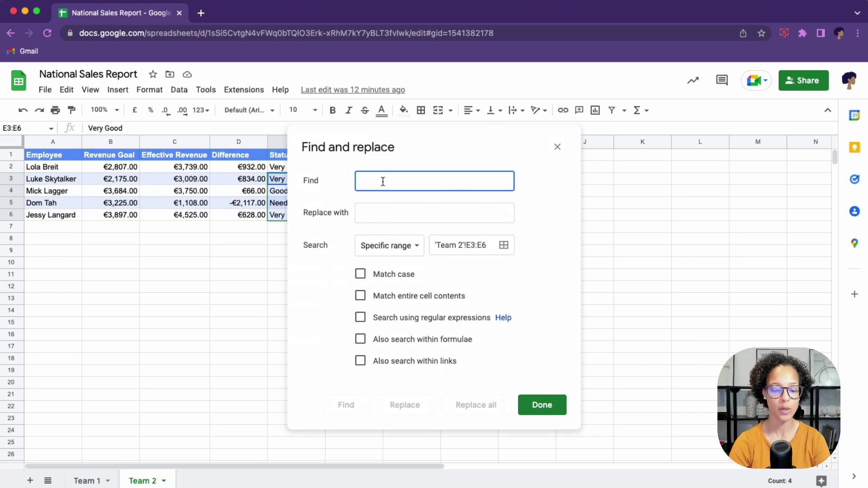
text(Very Good)
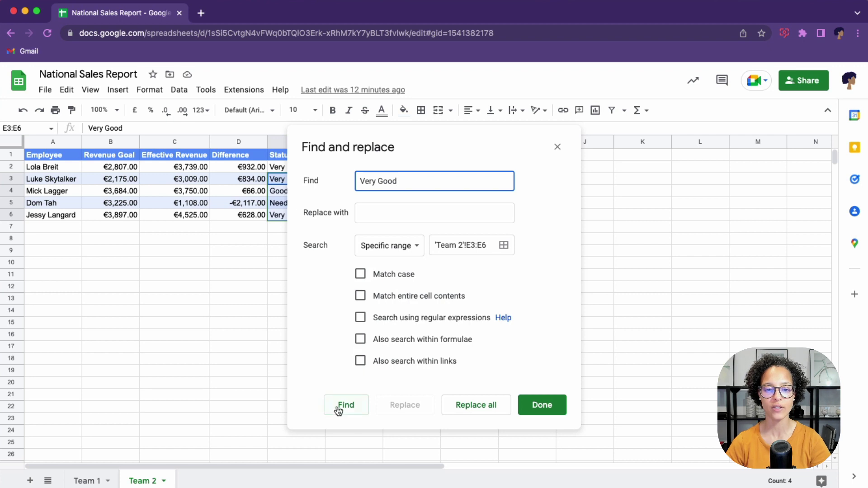
click(338, 410)
drag(360, 130, 565, 136)
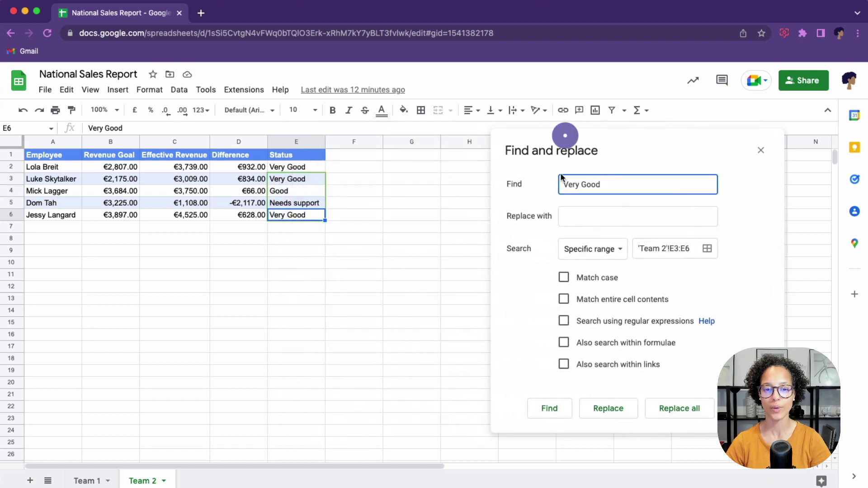
click(556, 409)
click(557, 409)
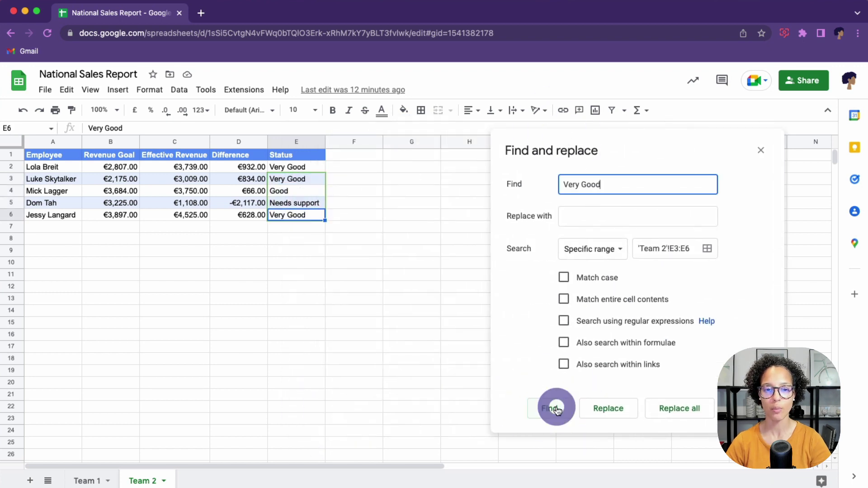
click(557, 409)
click(557, 410)
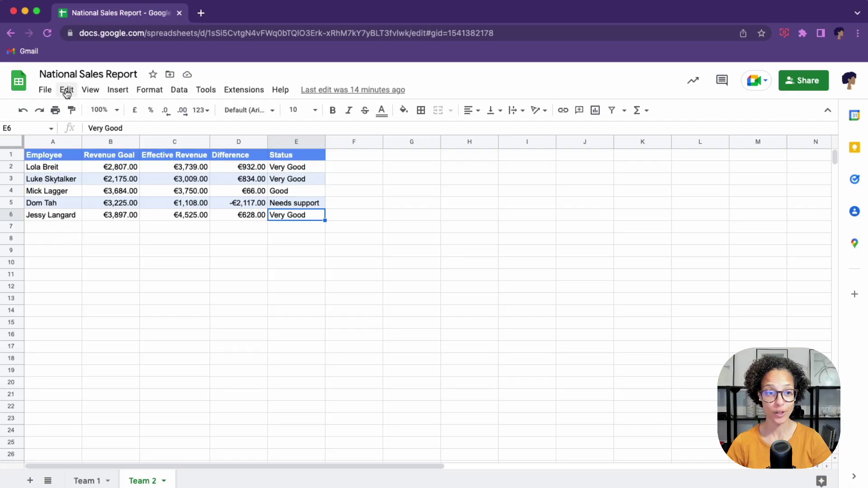
Step: Quick-search the Team 2 sheet for 'Needs support', fixing the misspelled term
click(67, 91)
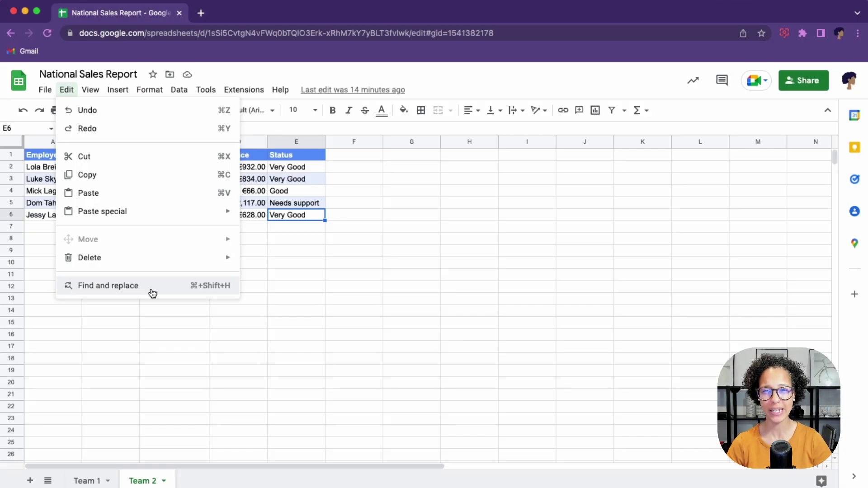
click(397, 217)
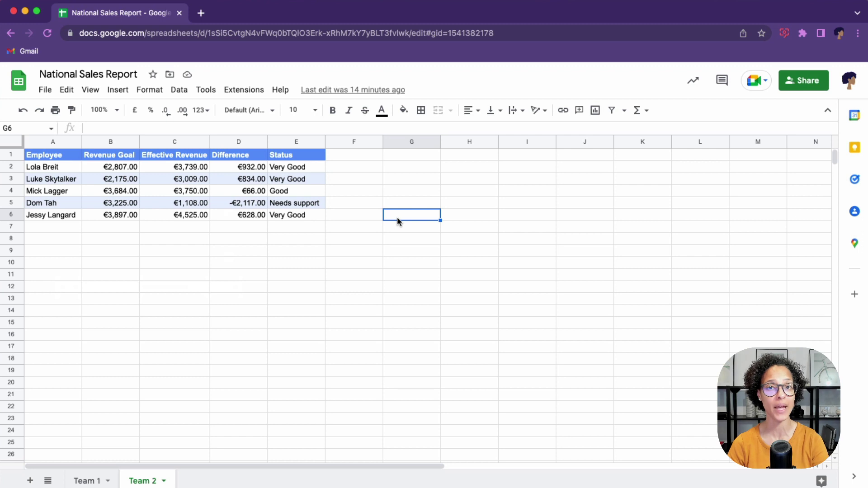
key(cmd+f)
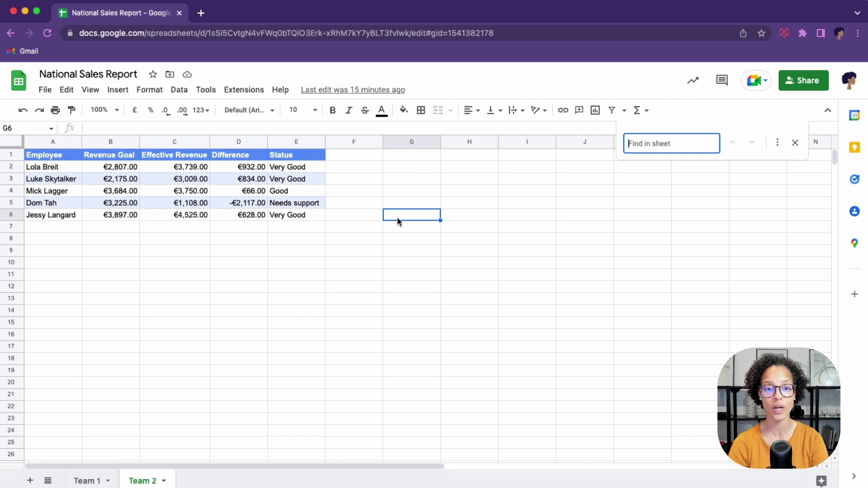
text(Nees su)
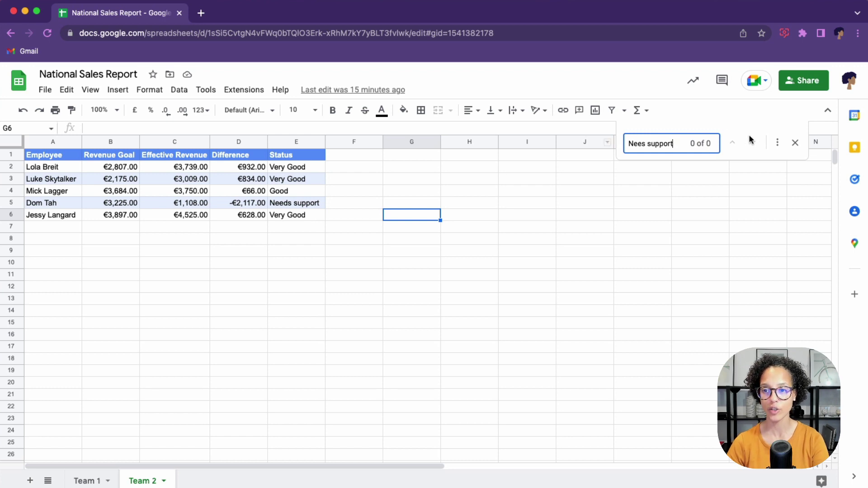
text(pport)
click(640, 144)
text(d)
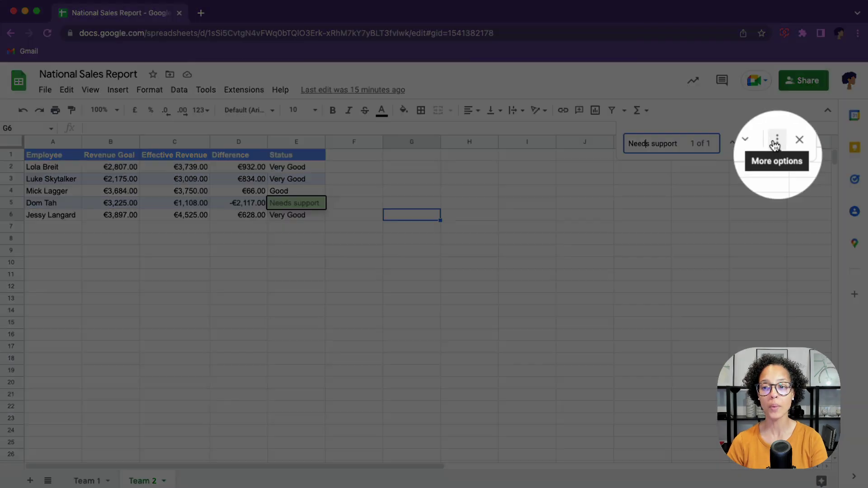
Step: Replace all 'Needs support' with 'Needs Support' on all sheets, confirm, and close the dialog
click(777, 143)
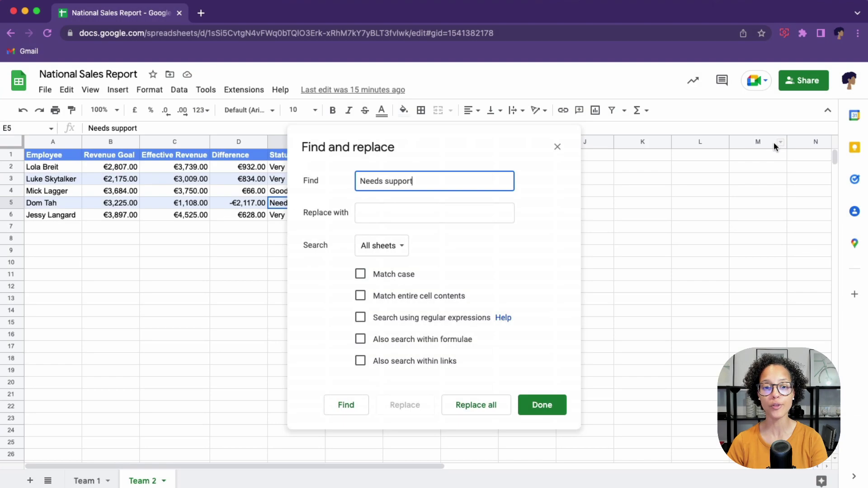
click(361, 217)
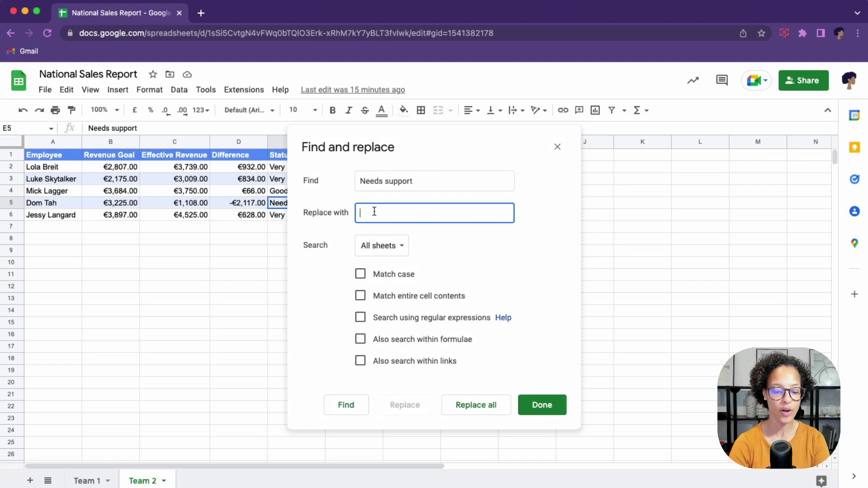
text(Needs S)
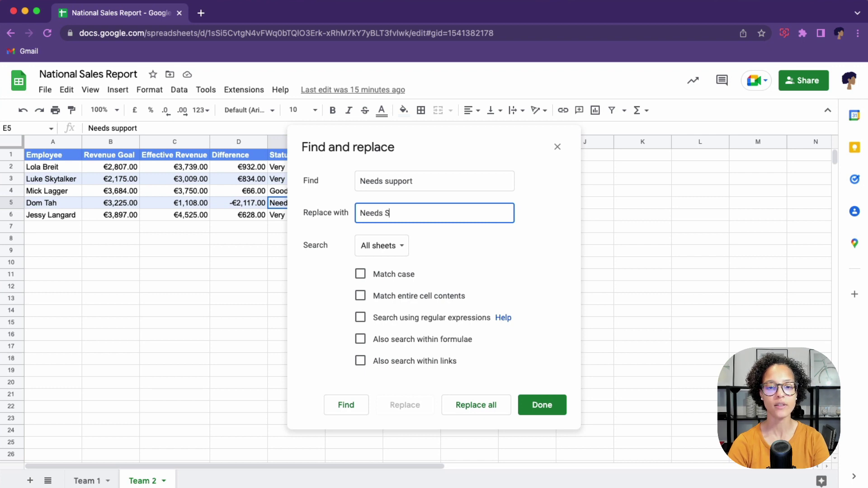
text(upport)
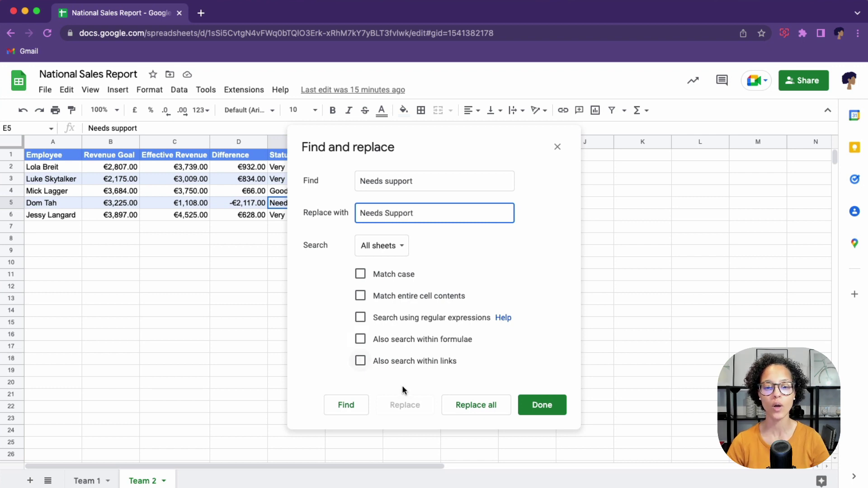
click(461, 409)
click(496, 300)
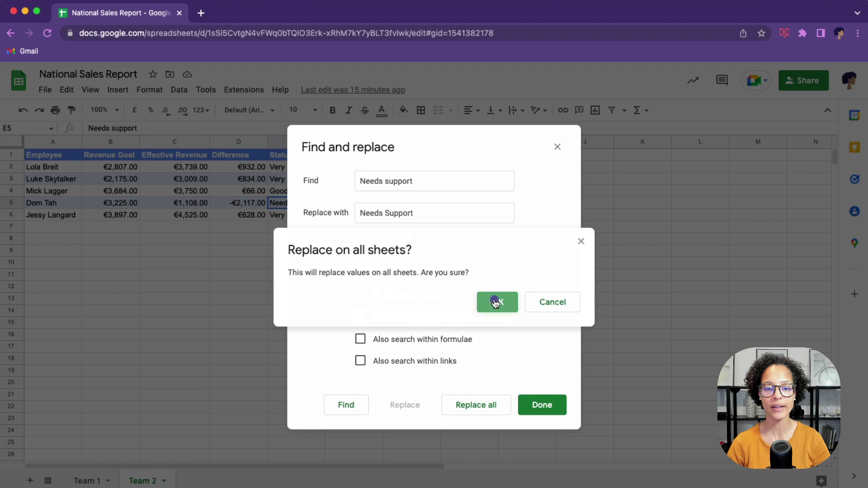
click(546, 408)
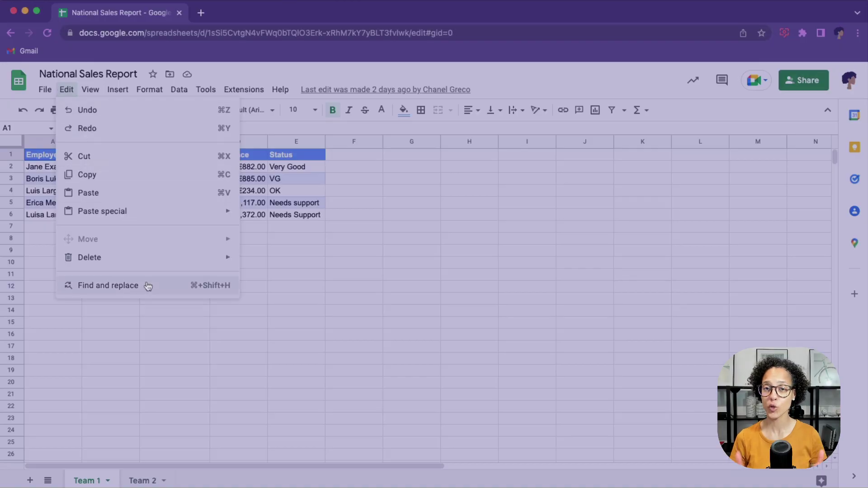
Step: On Team 1, set Find and replace to change 'VG' to 'Very Good'
click(146, 285)
text(VG)
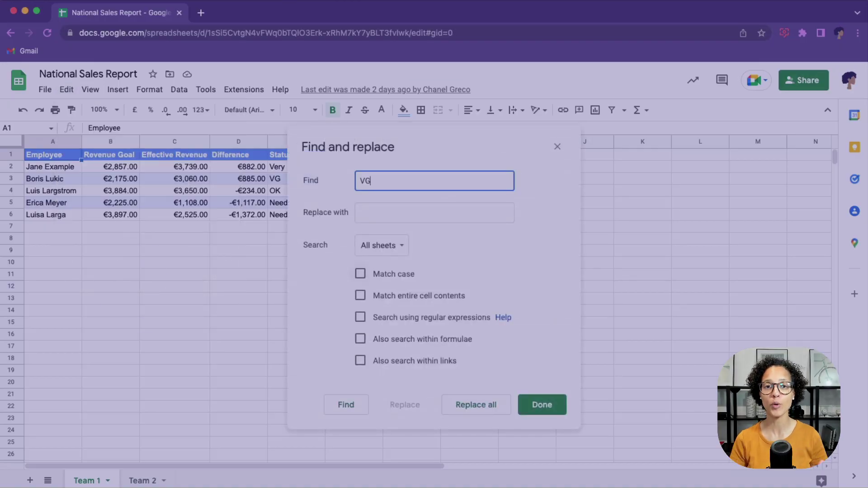
key(Tab)
text(Very Good)
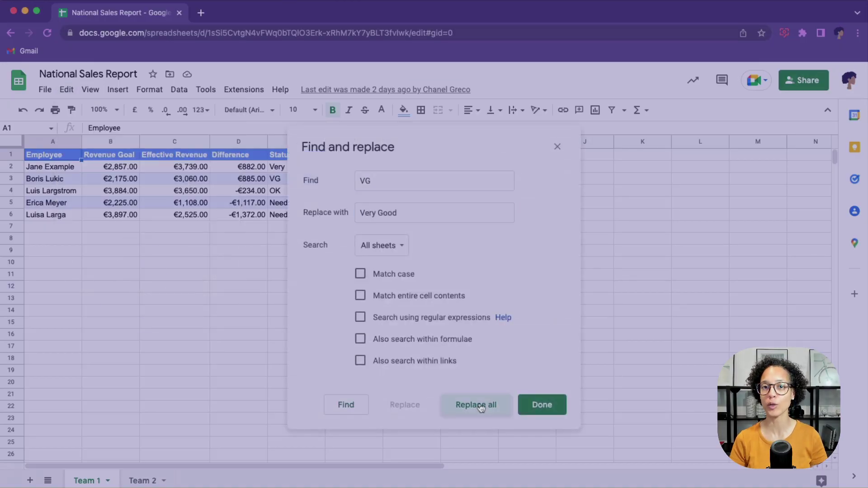